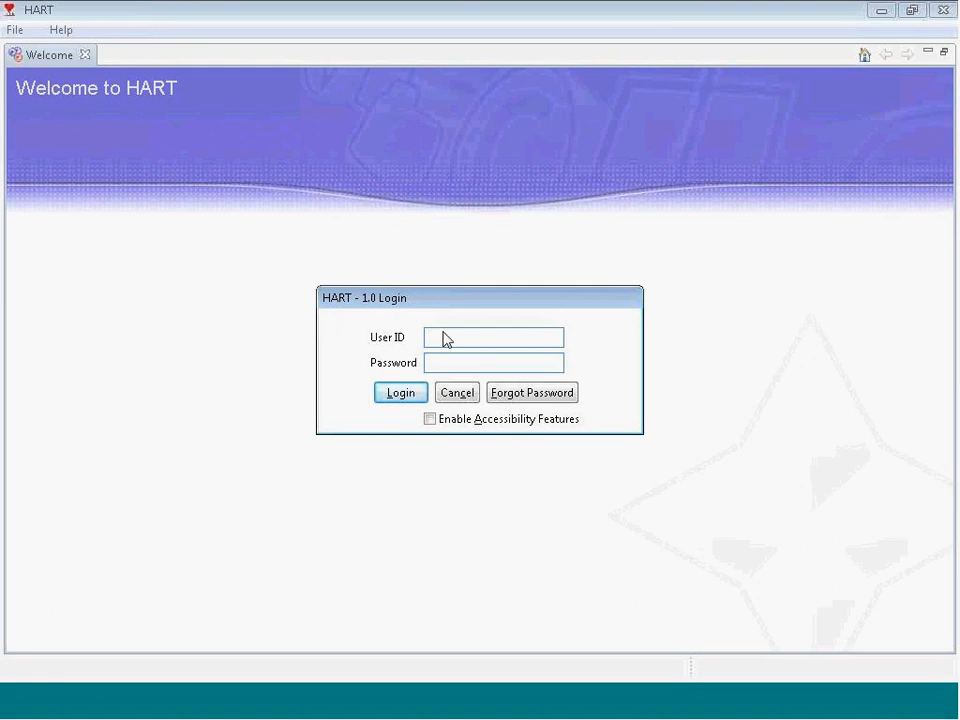
Step: Log in to HART with the user ID and password
{"action": "type", "text": "test"}
{"action": "key", "text": "Tab"}
{"action": "type", "text": "********"}
{"action": "key", "text": "Return"}
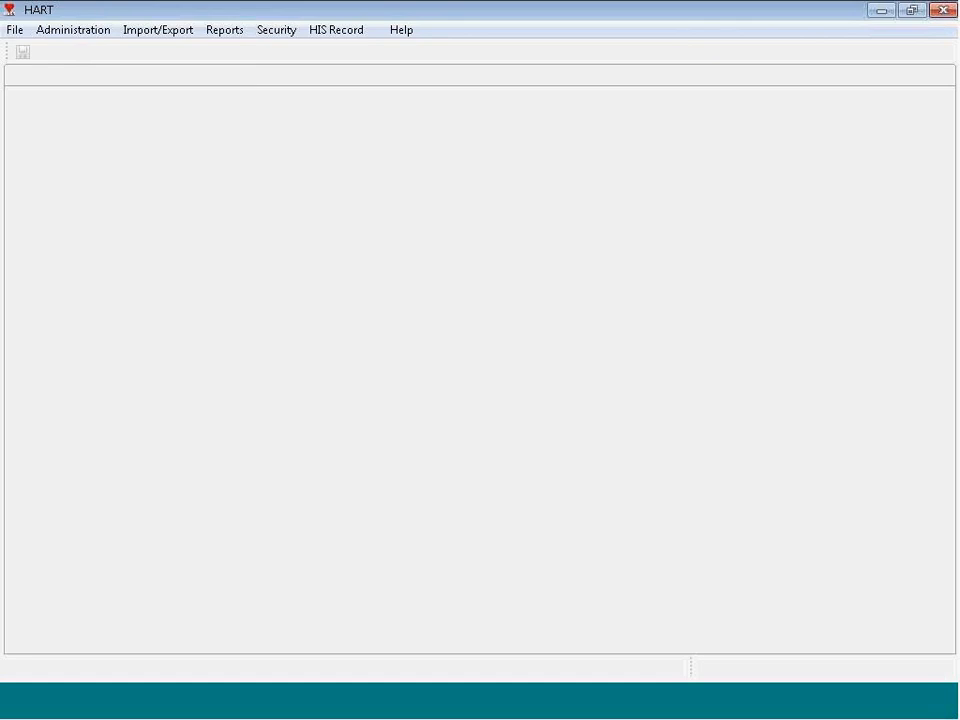
Step: Open Export HIS Records with New Export as the type and Desktop as the export folder
{"action": "left_click", "coordinate": [153, 32]}
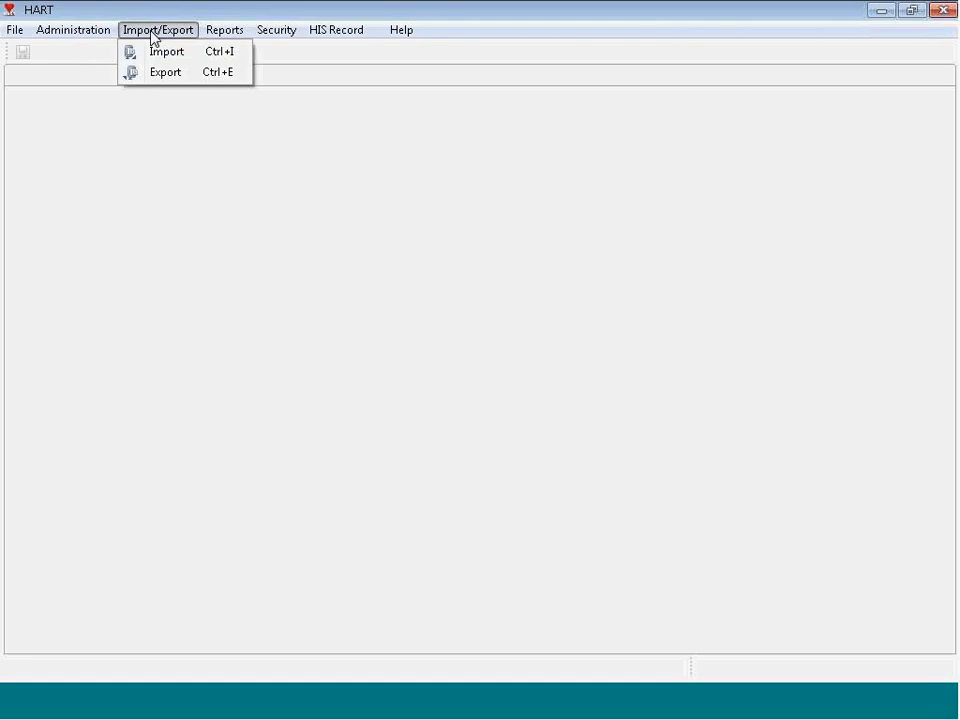
{"action": "left_click", "coordinate": [170, 73]}
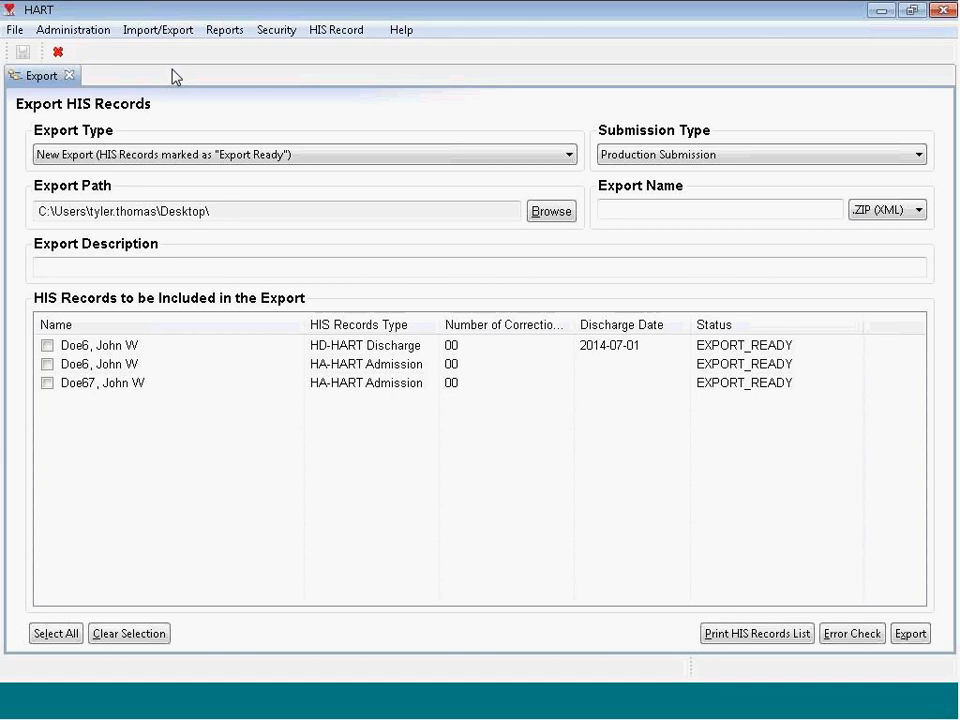
{"action": "left_click", "coordinate": [279, 159]}
{"action": "left_click", "coordinate": [281, 171]}
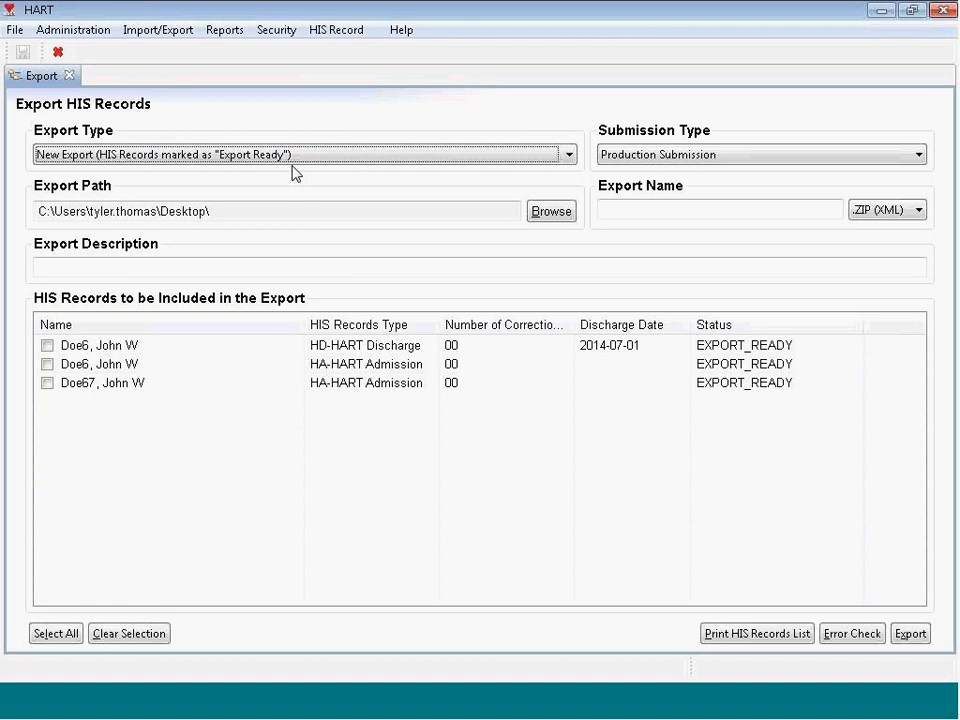
{"action": "left_click", "coordinate": [549, 212]}
{"action": "left_click", "coordinate": [400, 282]}
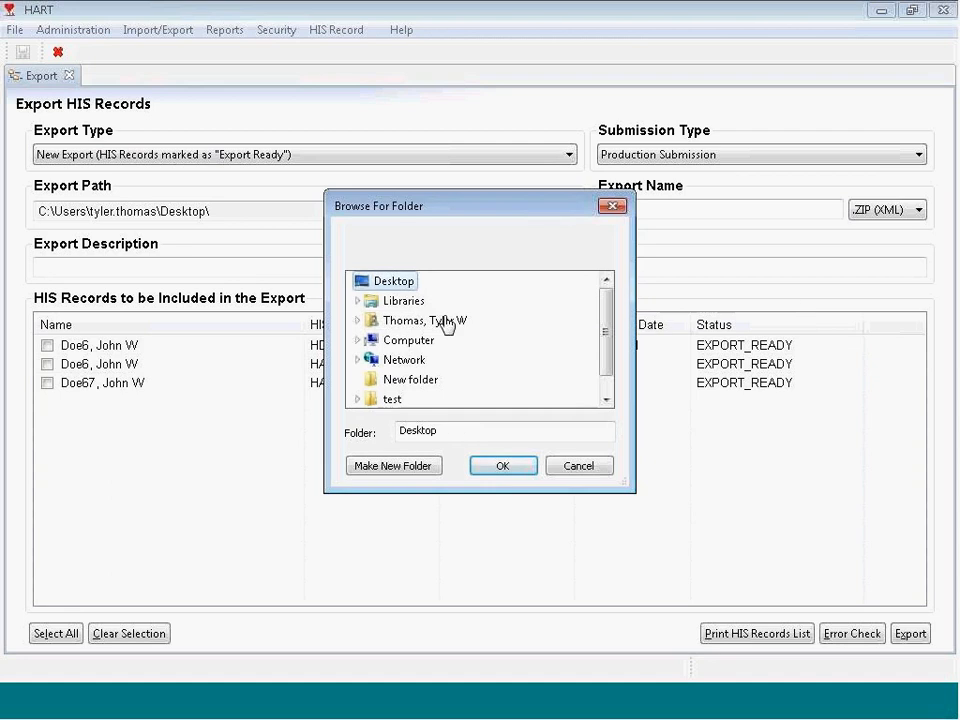
{"action": "left_click", "coordinate": [508, 467]}
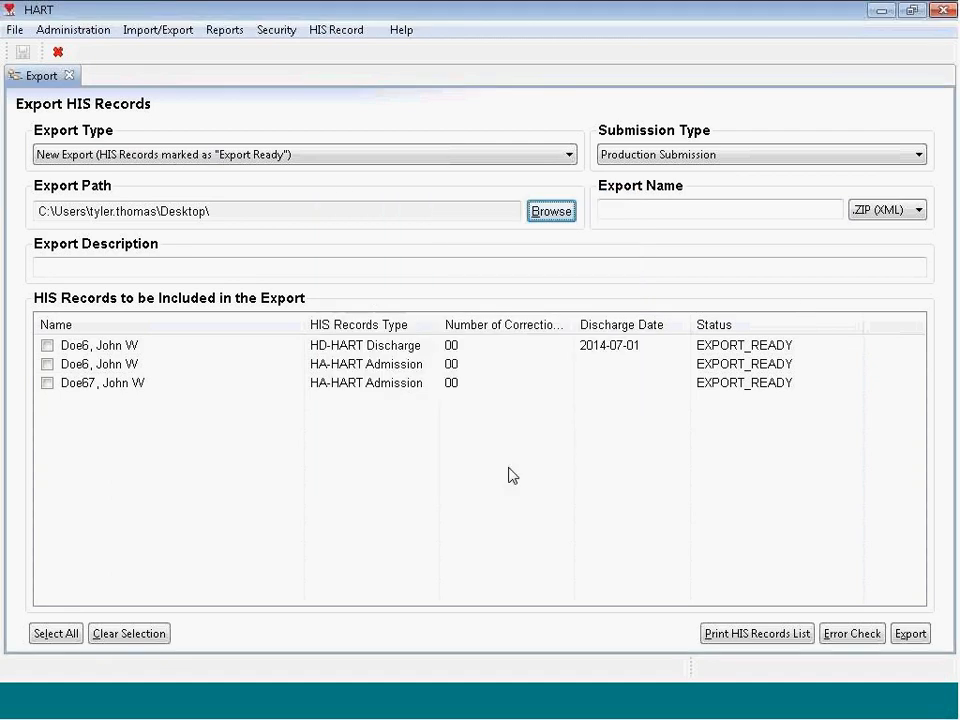
Step: Enter an export name and the description 'Export Test'
{"action": "left_click", "coordinate": [695, 209]}
{"action": "type", "text": "Joh"}
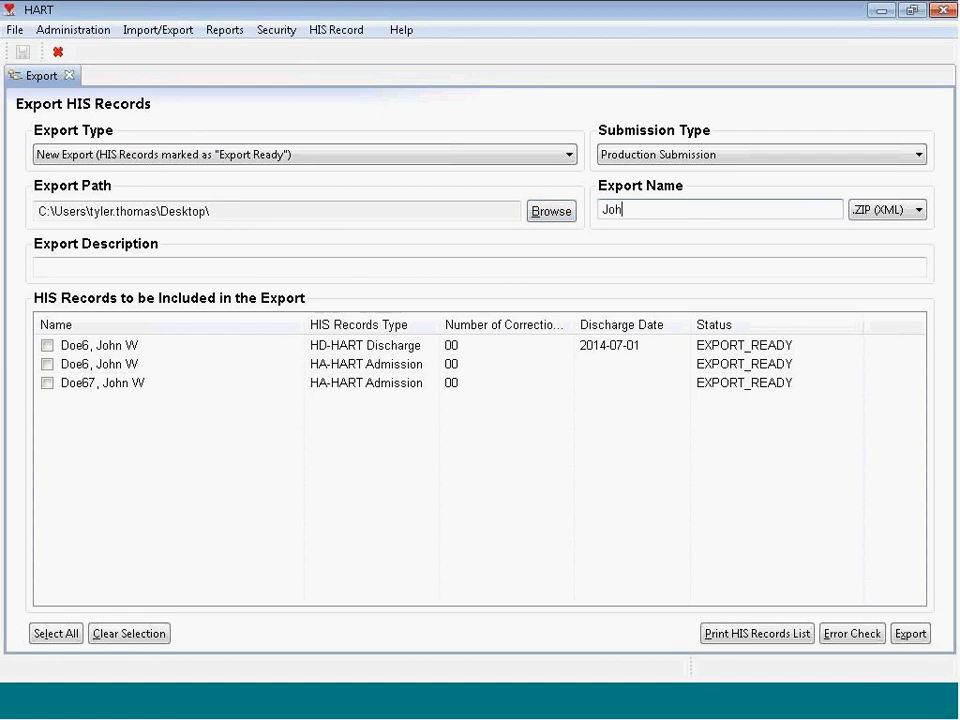
{"action": "type", "text": "n doe Export"}
{"action": "left_click", "coordinate": [485, 272]}
{"action": "type", "text": "Expor"}
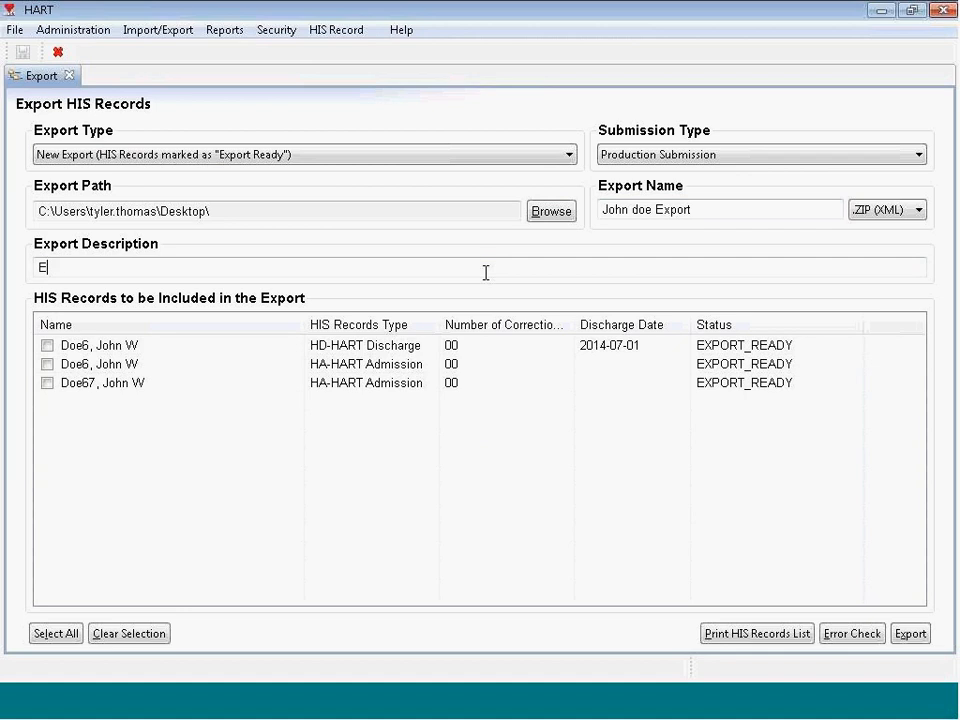
{"action": "type", "text": "t Test"}
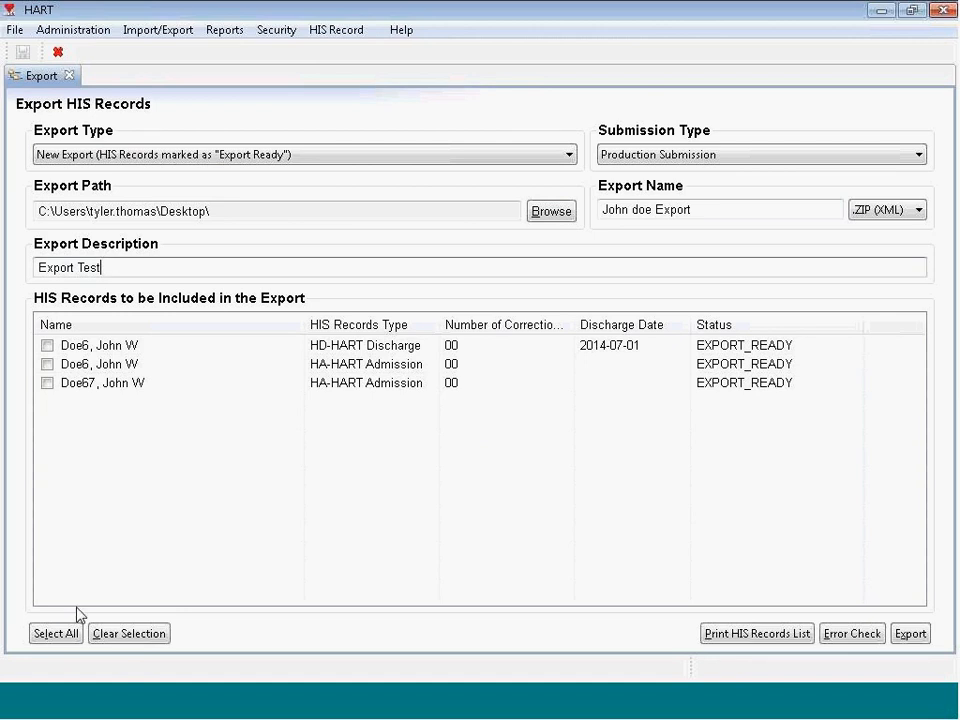
Step: Check only the third record, the HA-HART Admission, and run the error check
{"action": "left_click", "coordinate": [68, 634]}
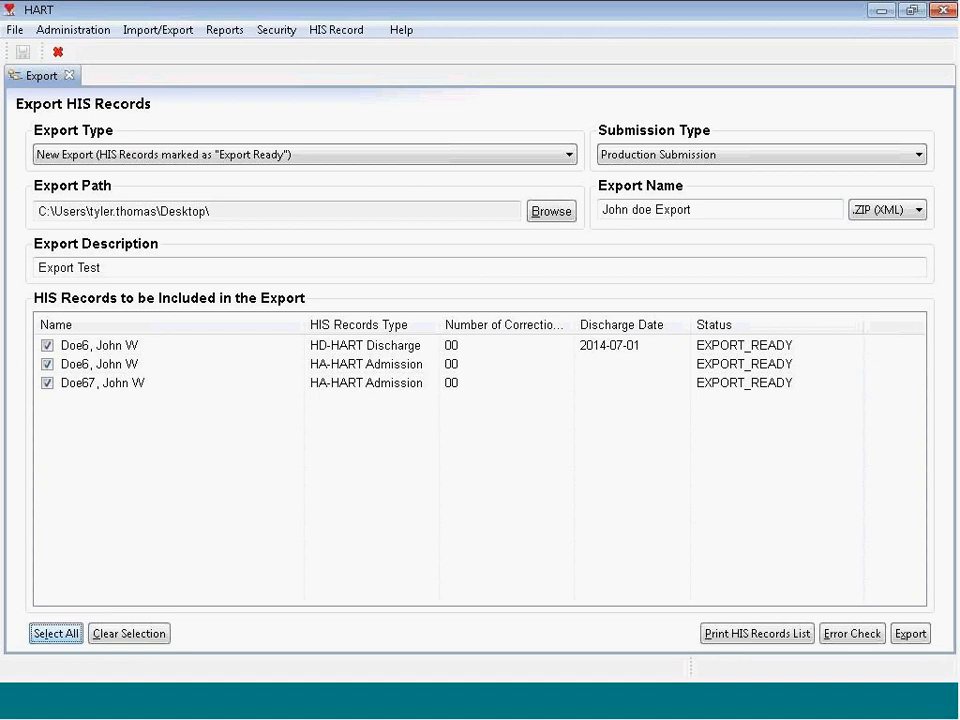
{"action": "left_click", "coordinate": [126, 634]}
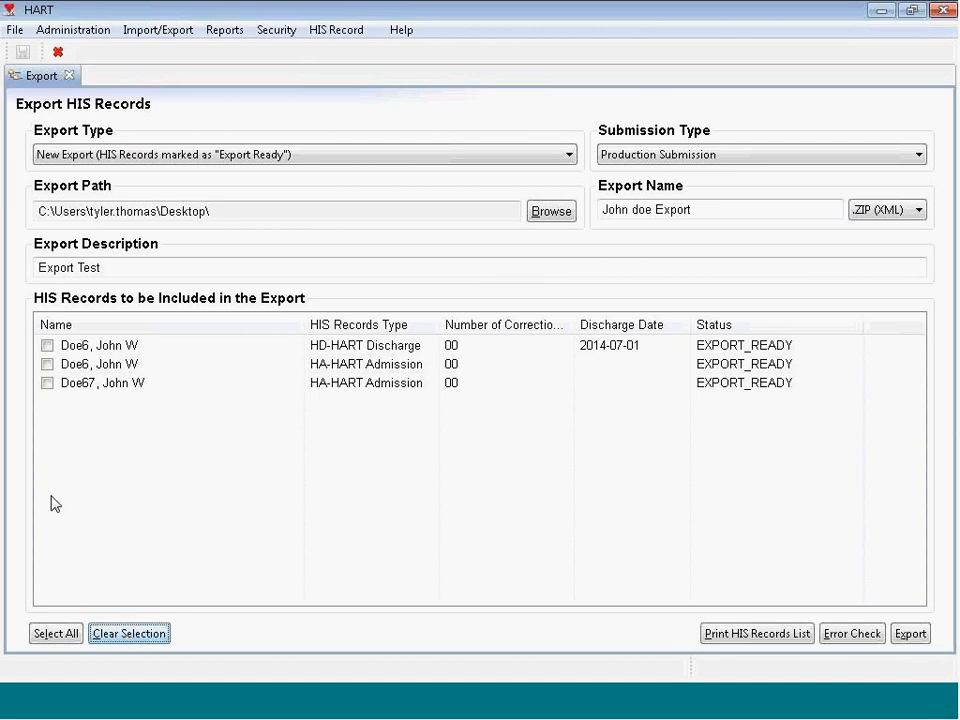
{"action": "left_click", "coordinate": [47, 383]}
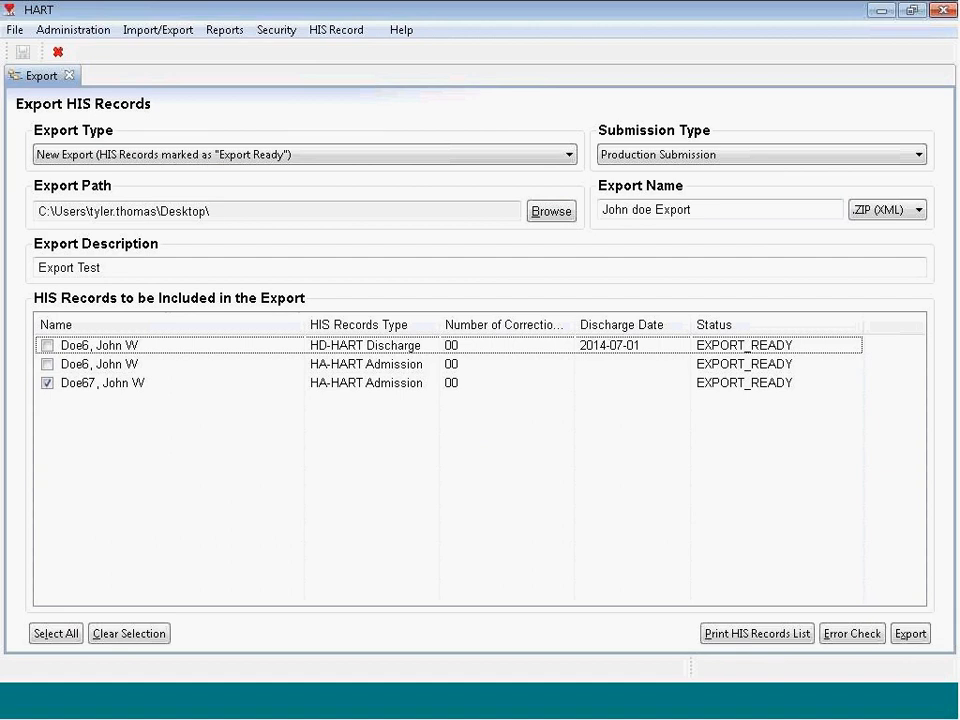
{"action": "left_click", "coordinate": [850, 636]}
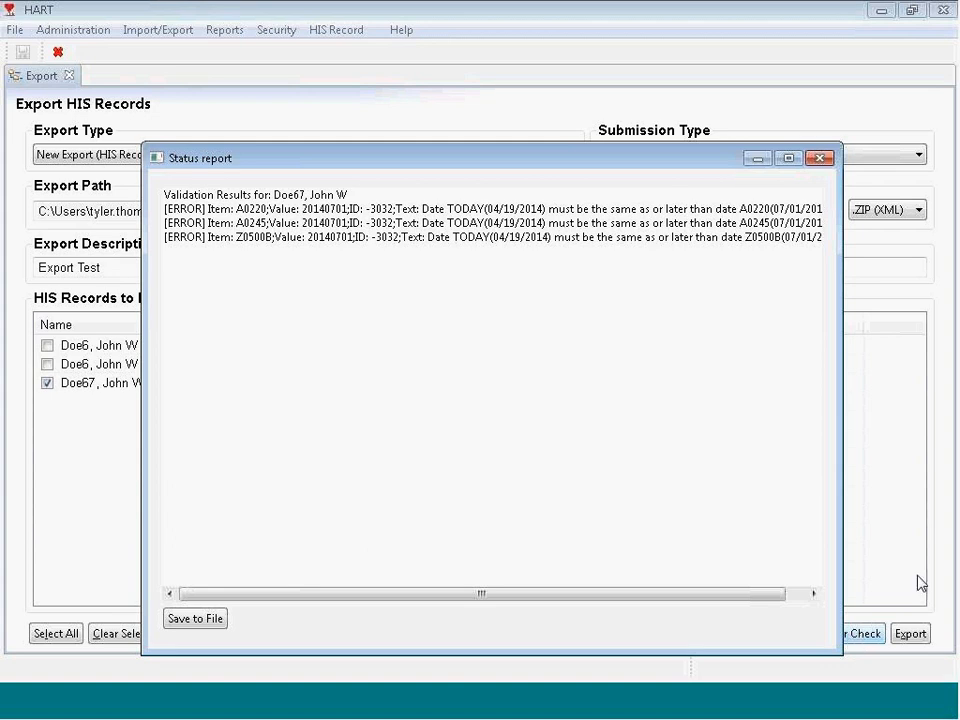
Step: Close the date-error validation report (A0220, A0245, Z0500B) and open the HIS Record menu
{"action": "left_click", "coordinate": [821, 158]}
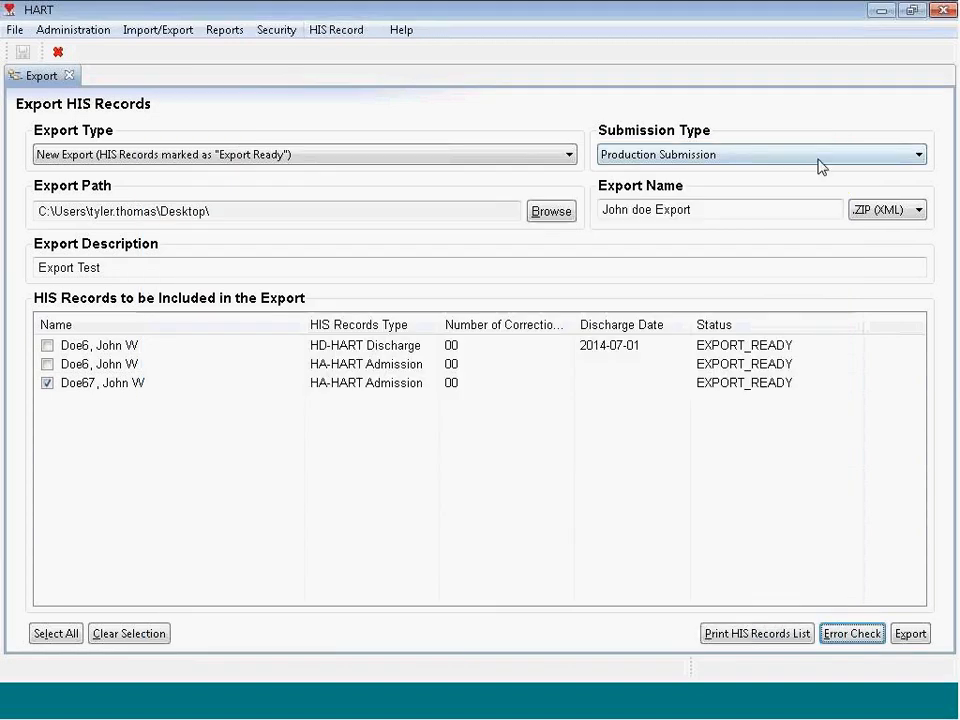
{"action": "left_click", "coordinate": [333, 30]}
{"action": "left_click", "coordinate": [349, 53]}
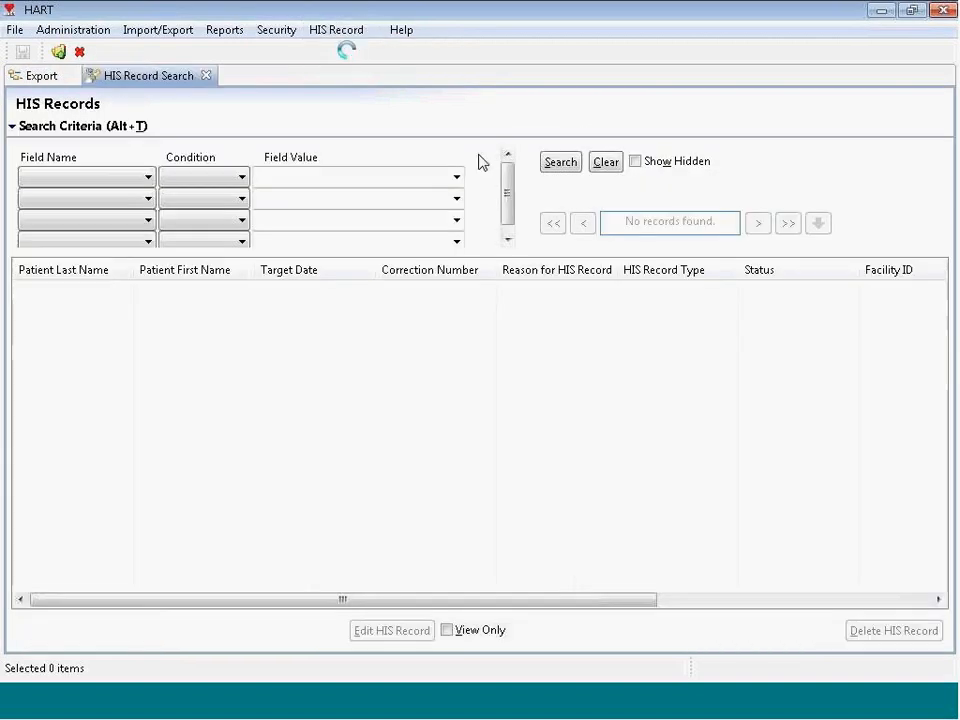
{"action": "left_click", "coordinate": [562, 164]}
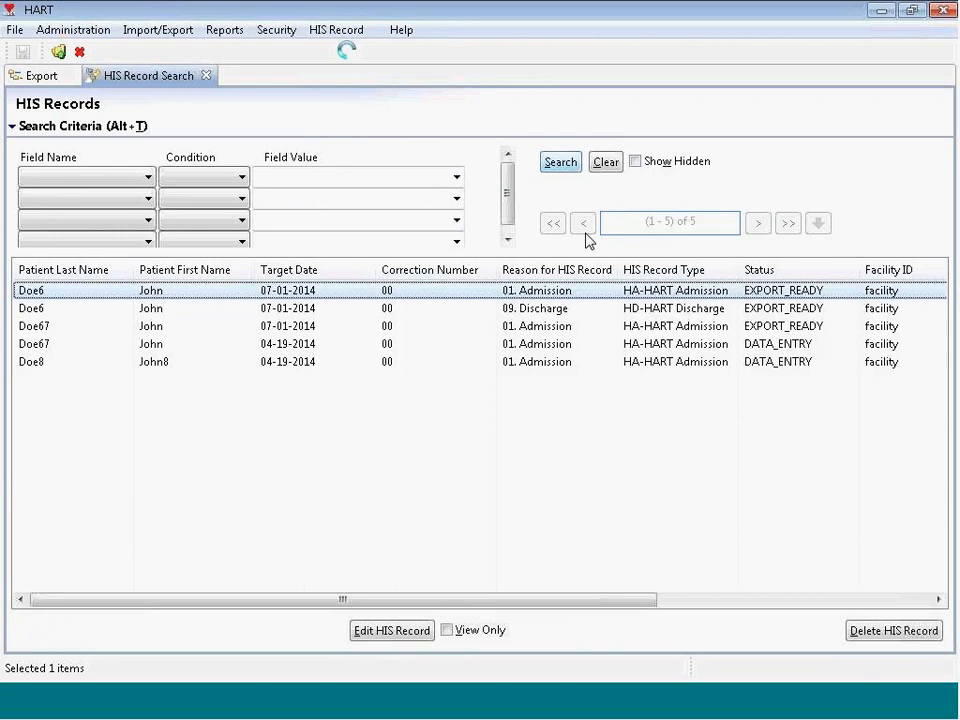
{"action": "double_click", "coordinate": [588, 290]}
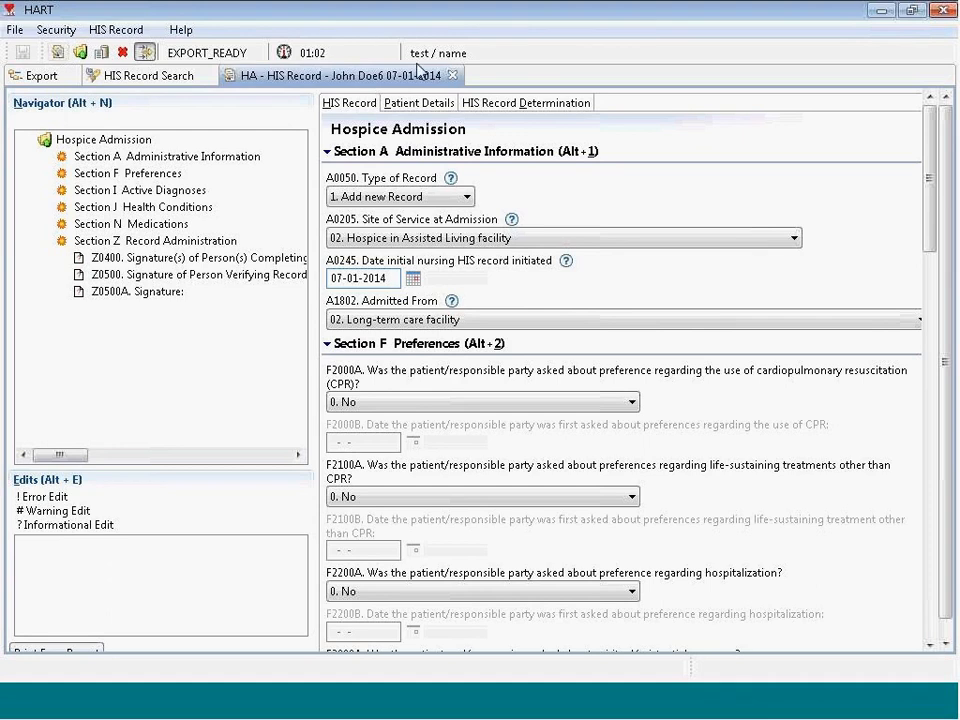
{"action": "left_click", "coordinate": [452, 75]}
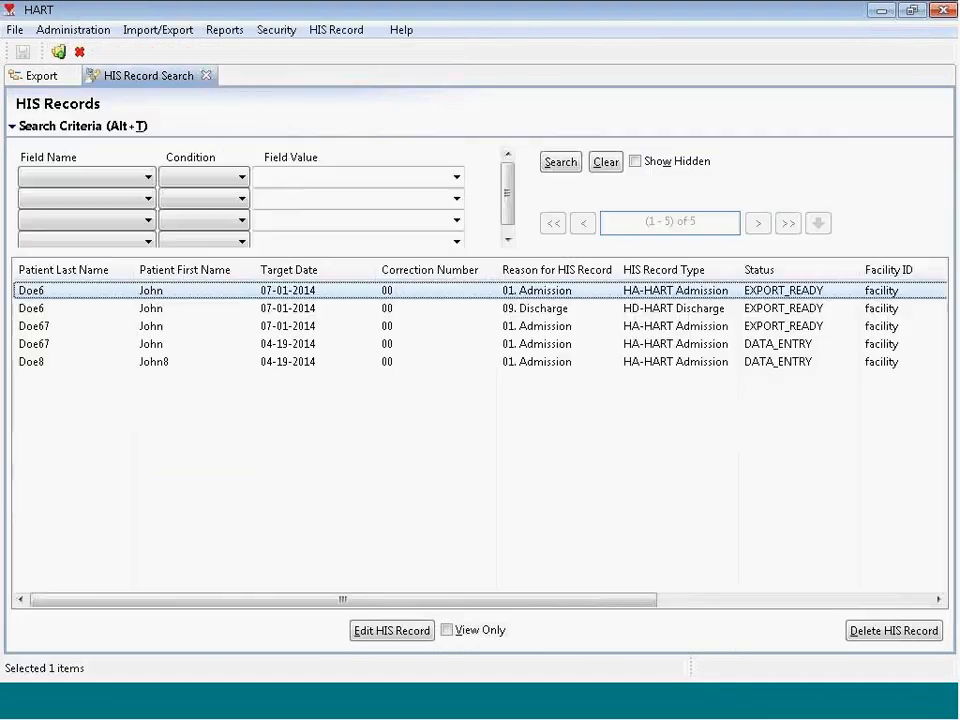
{"action": "left_click", "coordinate": [207, 76]}
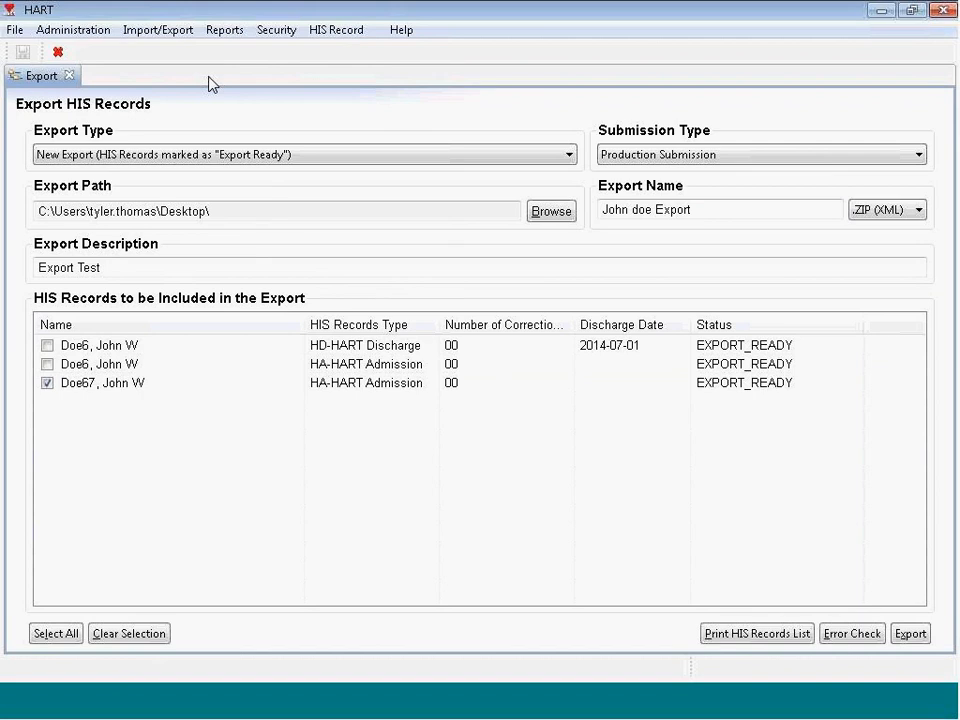
Step: Skip printing the records list and export the checked record to a Desktop ZIP
{"action": "left_click", "coordinate": [730, 636]}
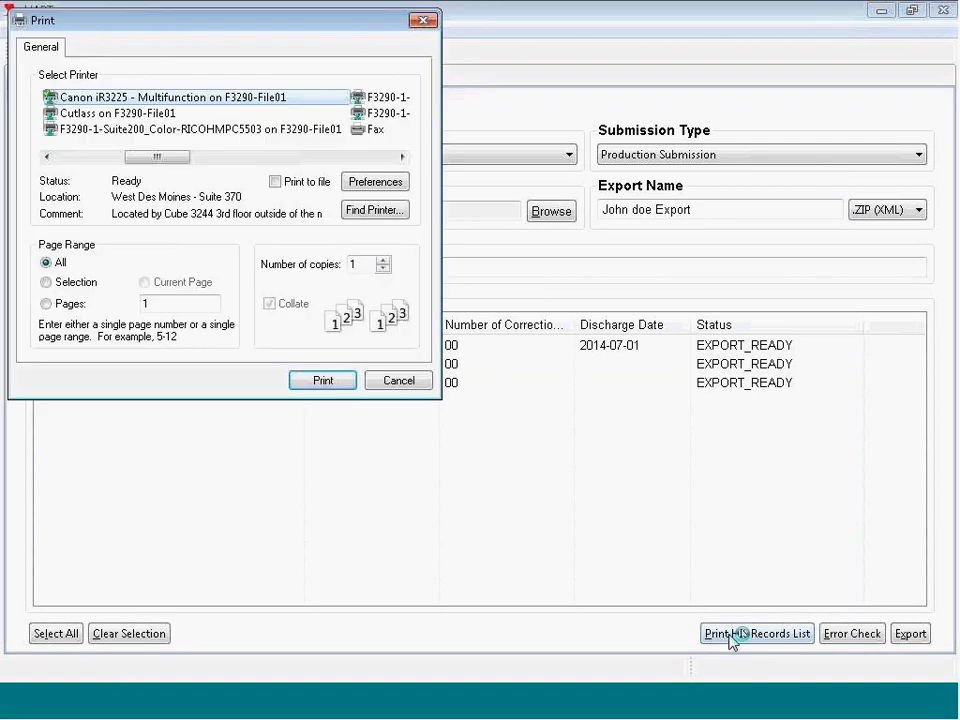
{"action": "left_click", "coordinate": [398, 381]}
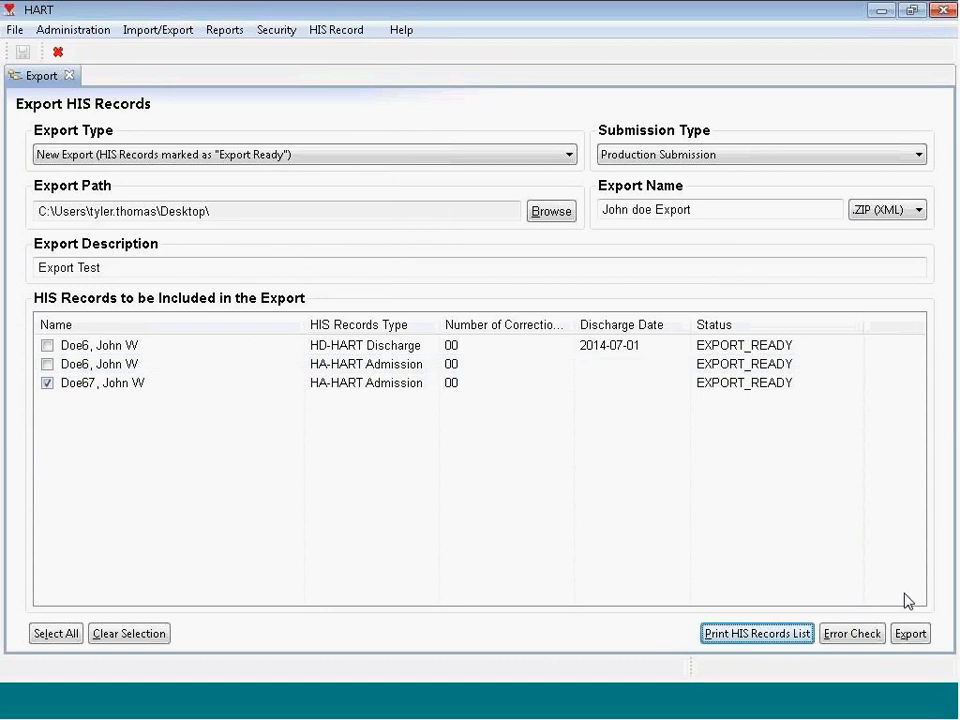
{"action": "left_click", "coordinate": [914, 634]}
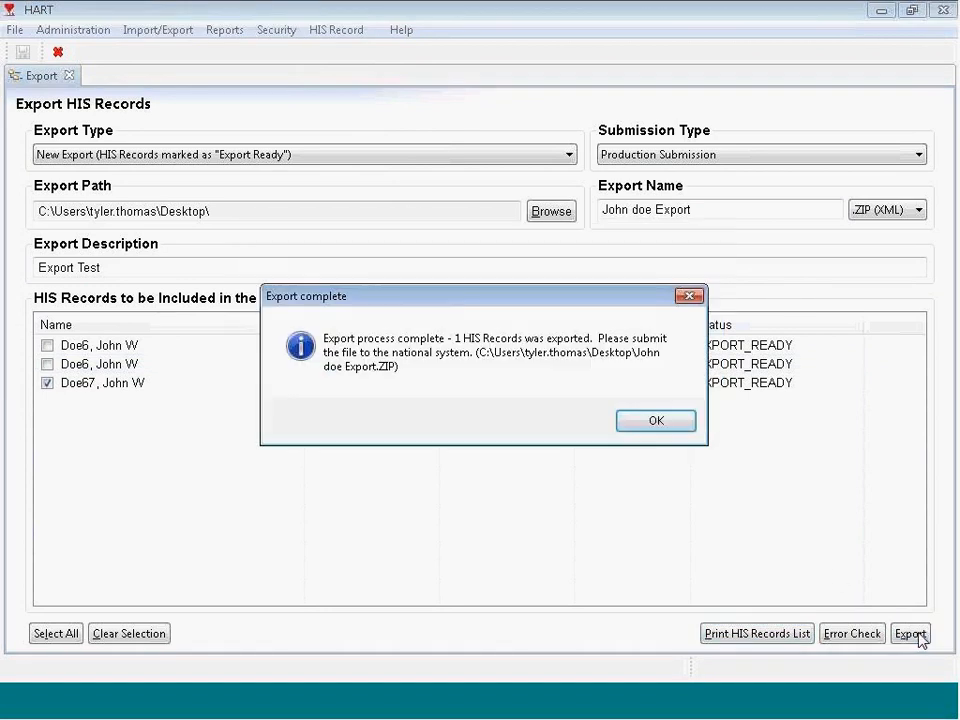
Step: Dismiss the export confirmation and switch Export Type to Previous Export, scrolling the list
{"action": "left_click", "coordinate": [657, 425]}
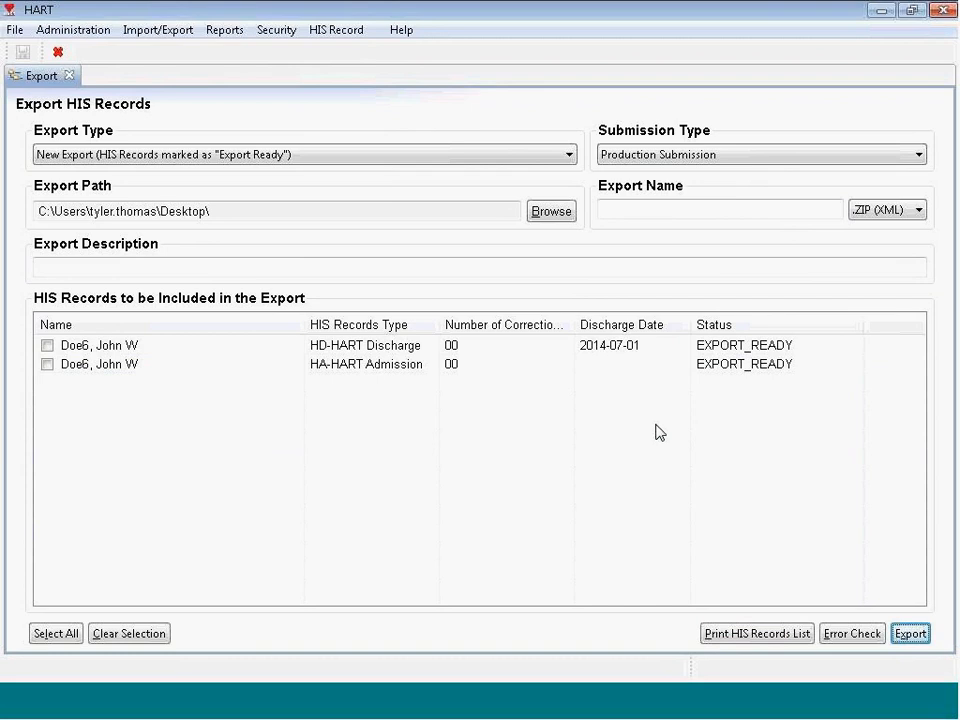
{"action": "left_click", "coordinate": [246, 158]}
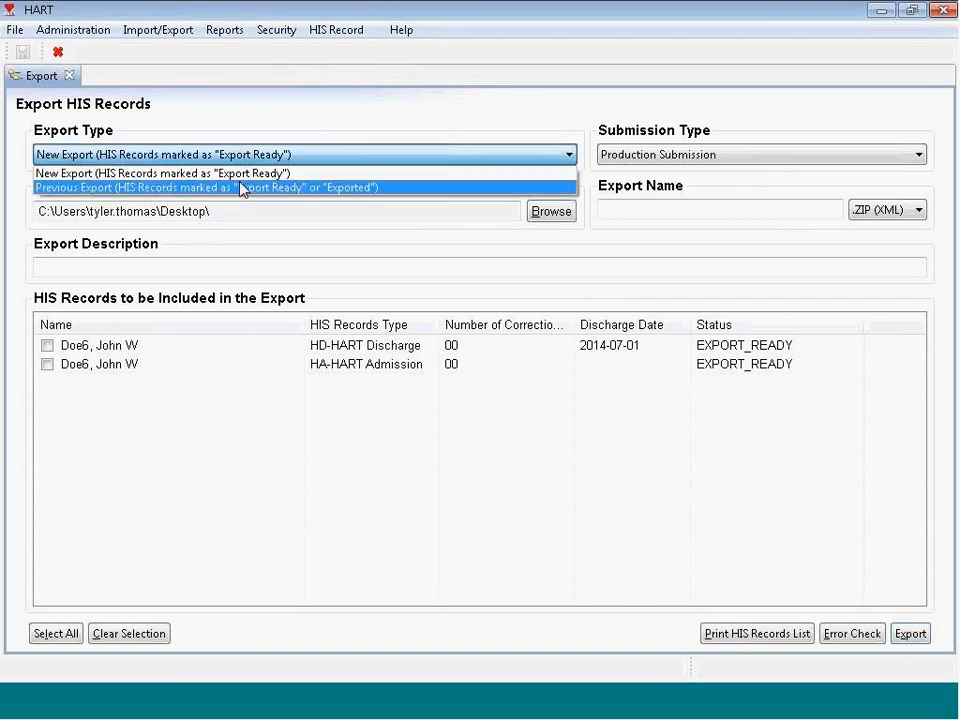
{"action": "left_click", "coordinate": [241, 188]}
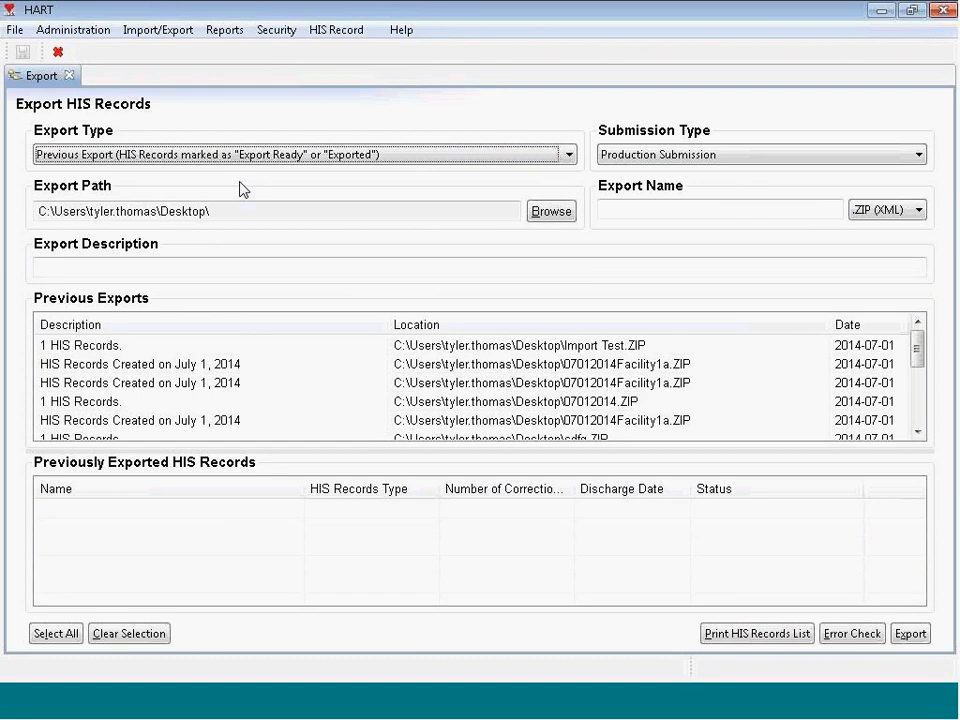
{"action": "left_click_drag", "start_coordinate": [917, 360], "coordinate": [917, 410]}
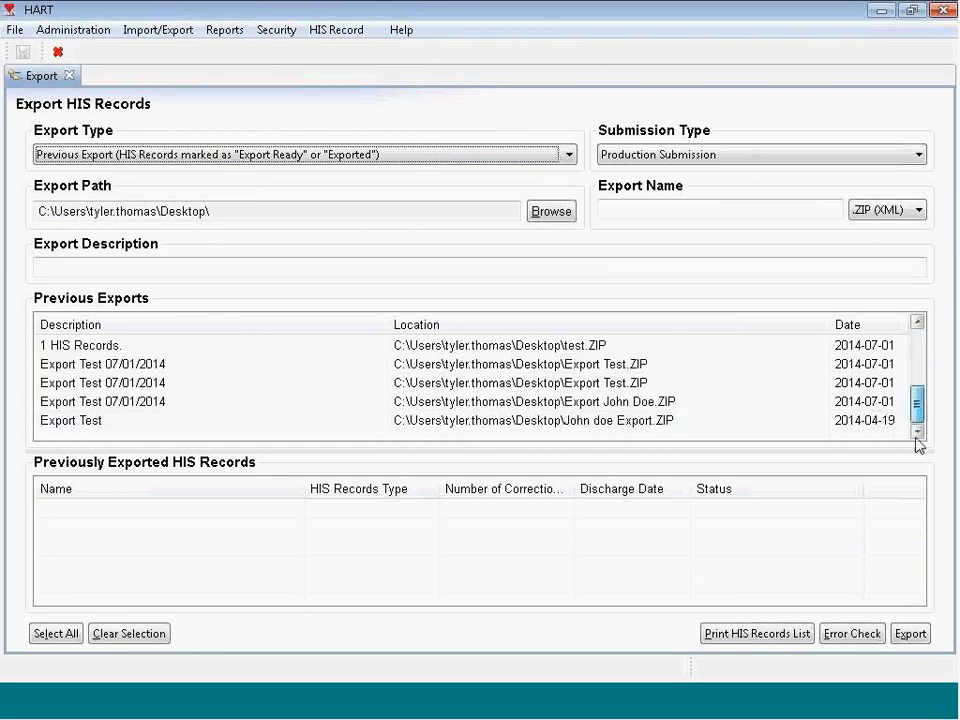
Step: Re-export the patient record from the Export Test export, overwriting the existing file
{"action": "left_click", "coordinate": [137, 424]}
{"action": "left_click", "coordinate": [110, 511]}
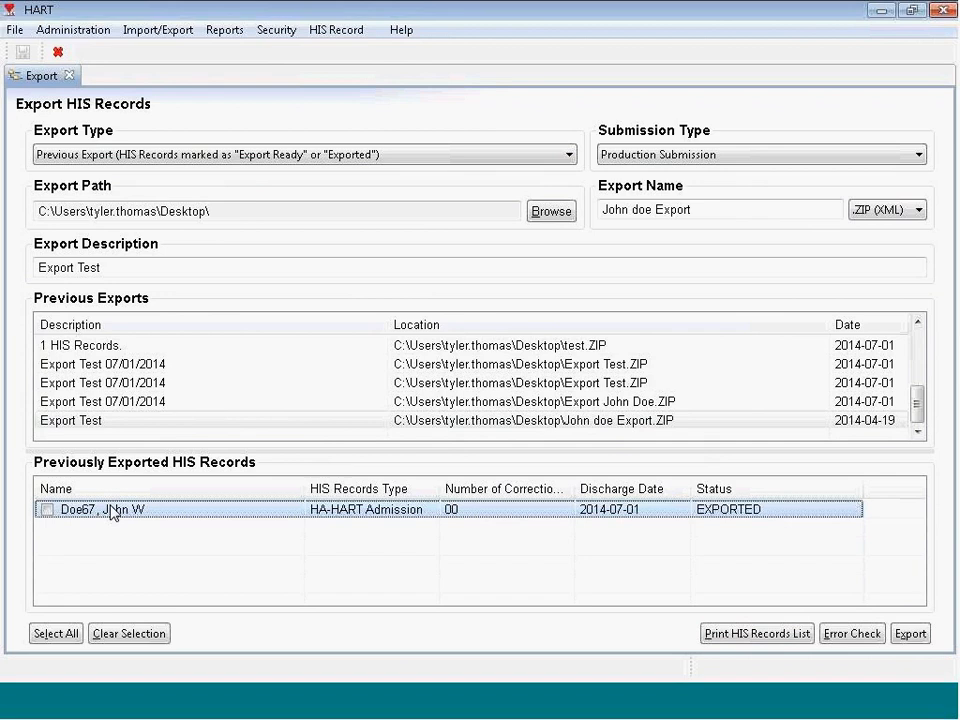
{"action": "left_click", "coordinate": [46, 510]}
{"action": "left_click", "coordinate": [903, 635]}
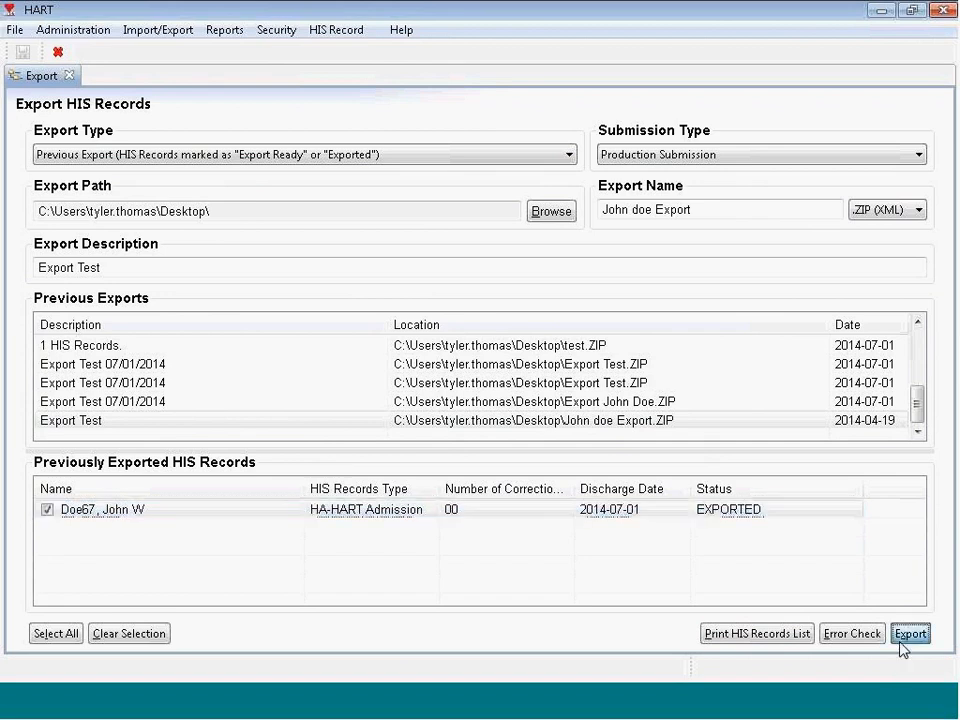
{"action": "left_click", "coordinate": [447, 387]}
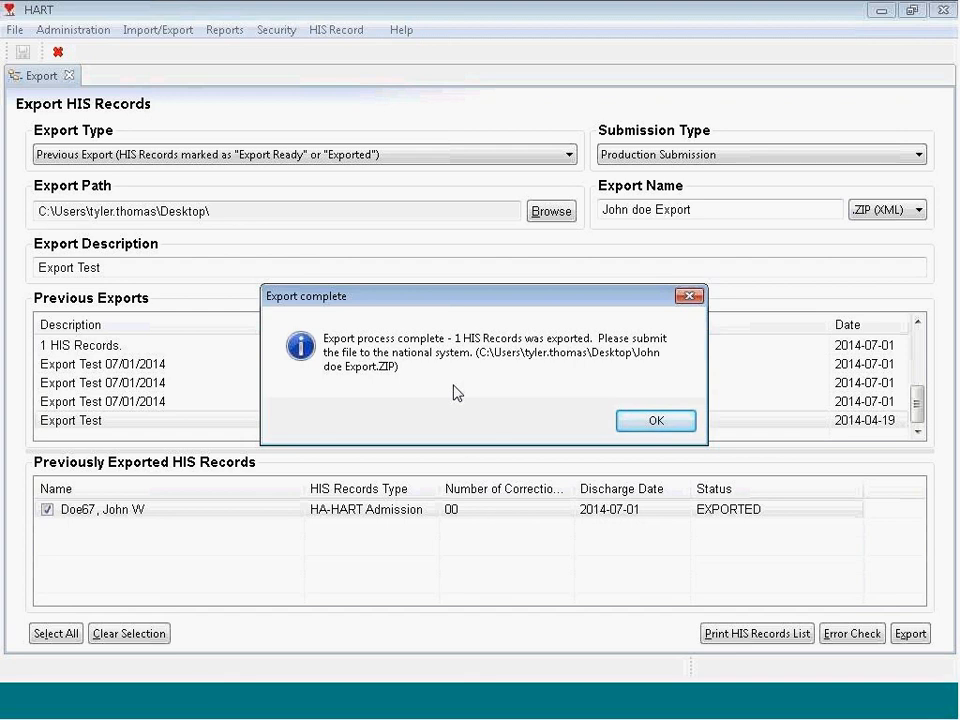
Step: Dismiss the export complete message and close the Export page
{"action": "left_click", "coordinate": [652, 423]}
{"action": "left_click", "coordinate": [70, 76]}
{"action": "left_click", "coordinate": [158, 30]}
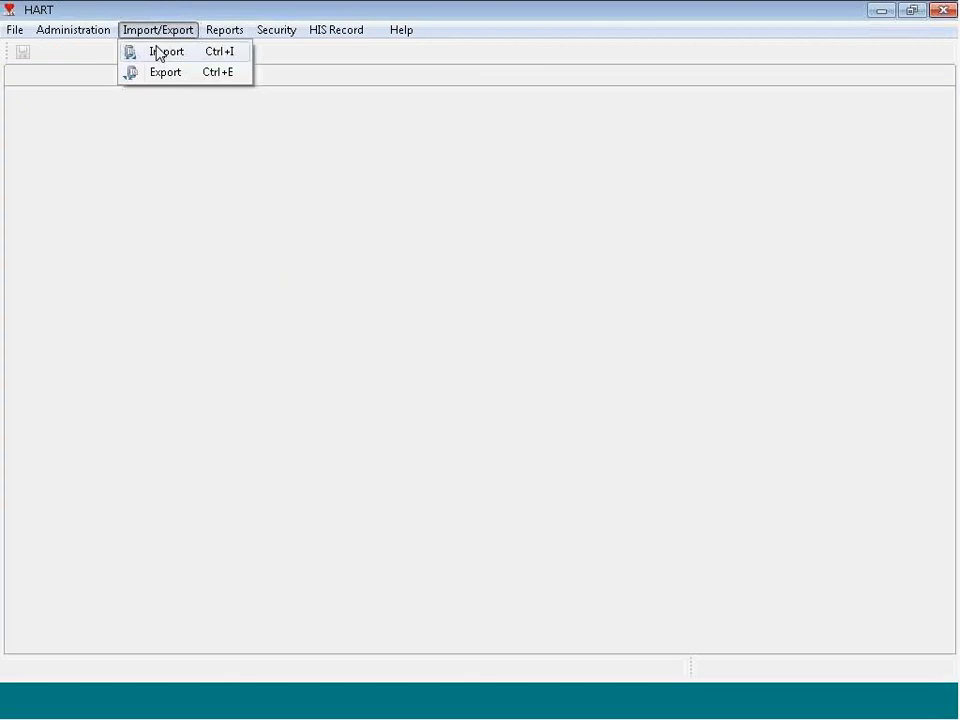
Step: Open the Import HIS Records page and browse for the file to import
{"action": "left_click", "coordinate": [155, 51]}
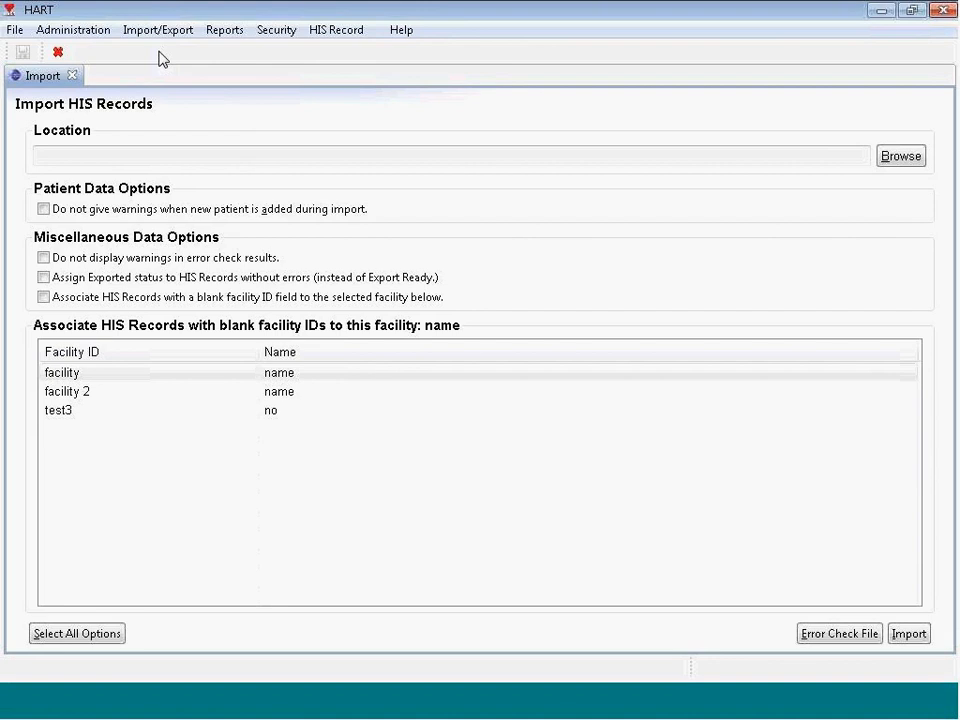
{"action": "left_click", "coordinate": [156, 30]}
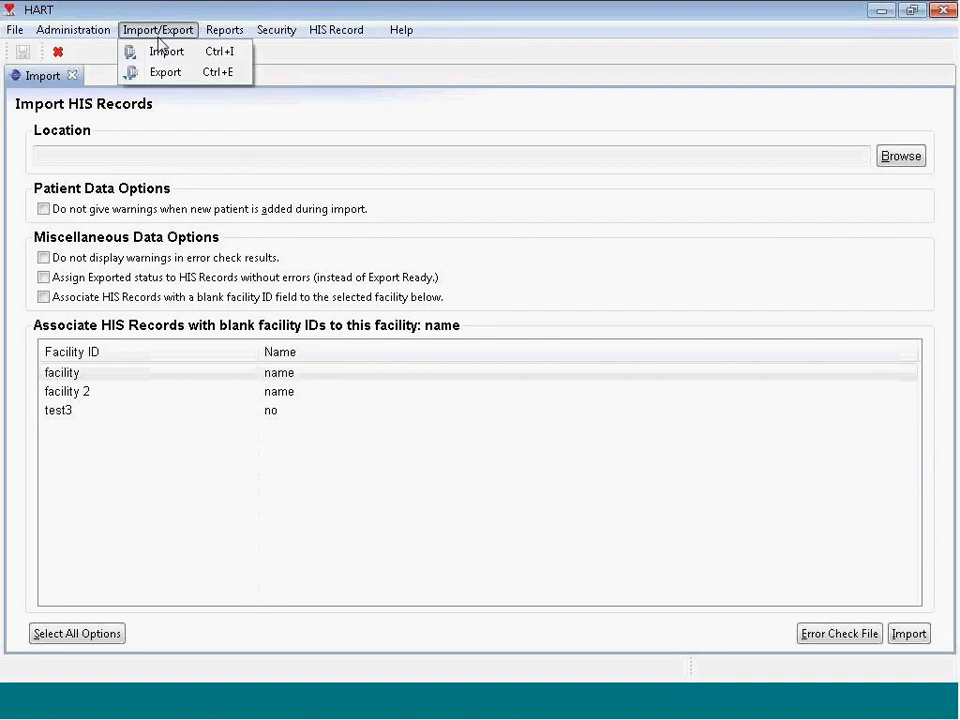
{"action": "left_click", "coordinate": [170, 52]}
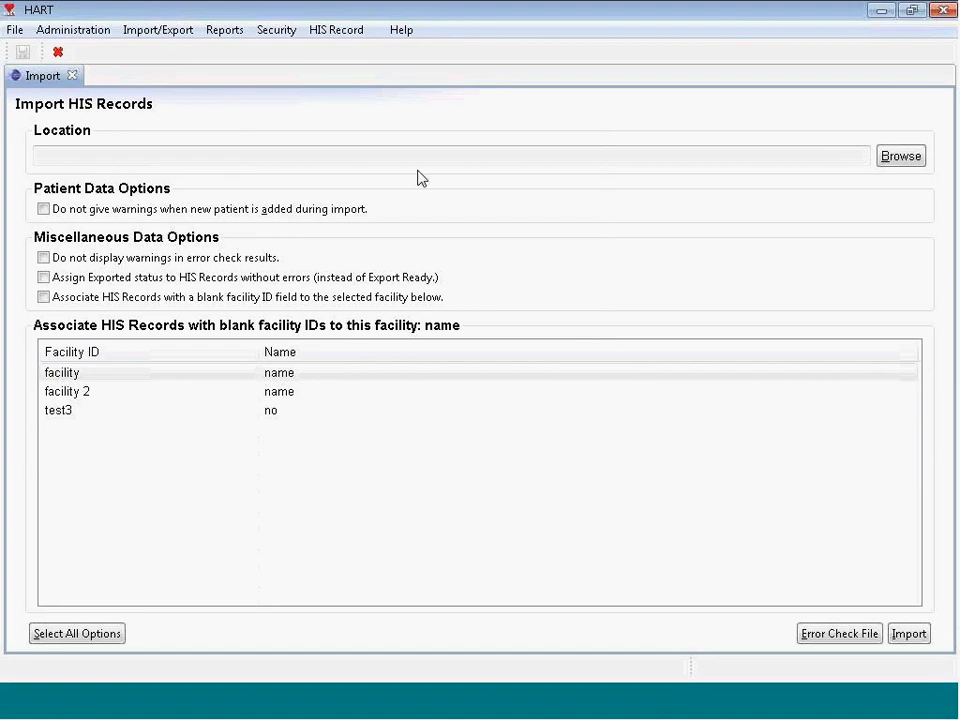
{"action": "left_click", "coordinate": [906, 157]}
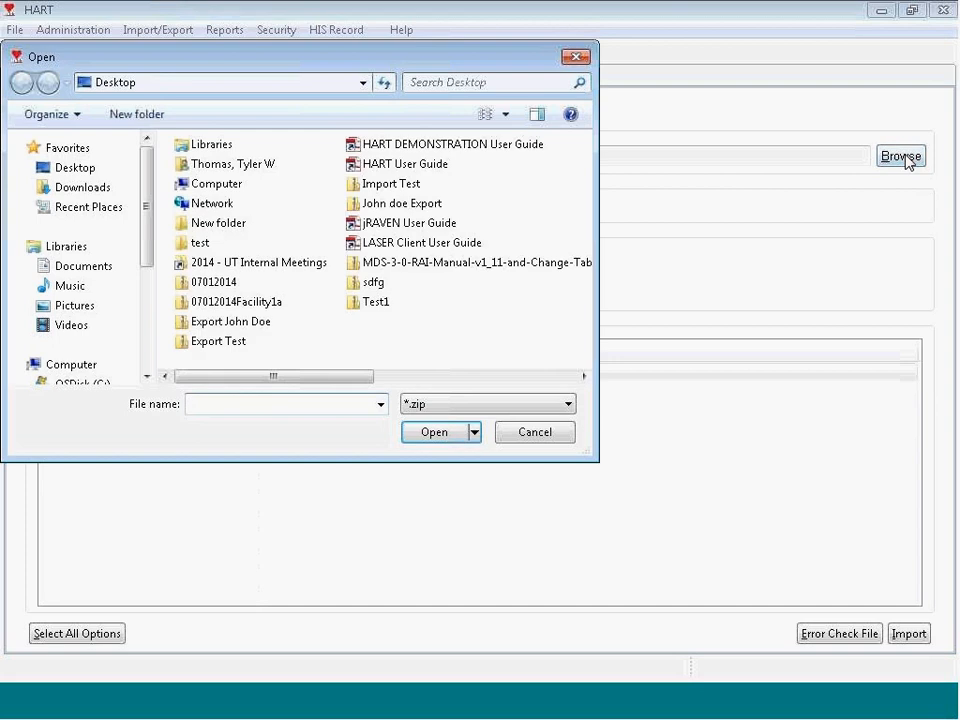
Step: Choose Import Test.zip on the Desktop as the import file
{"action": "left_click", "coordinate": [392, 185]}
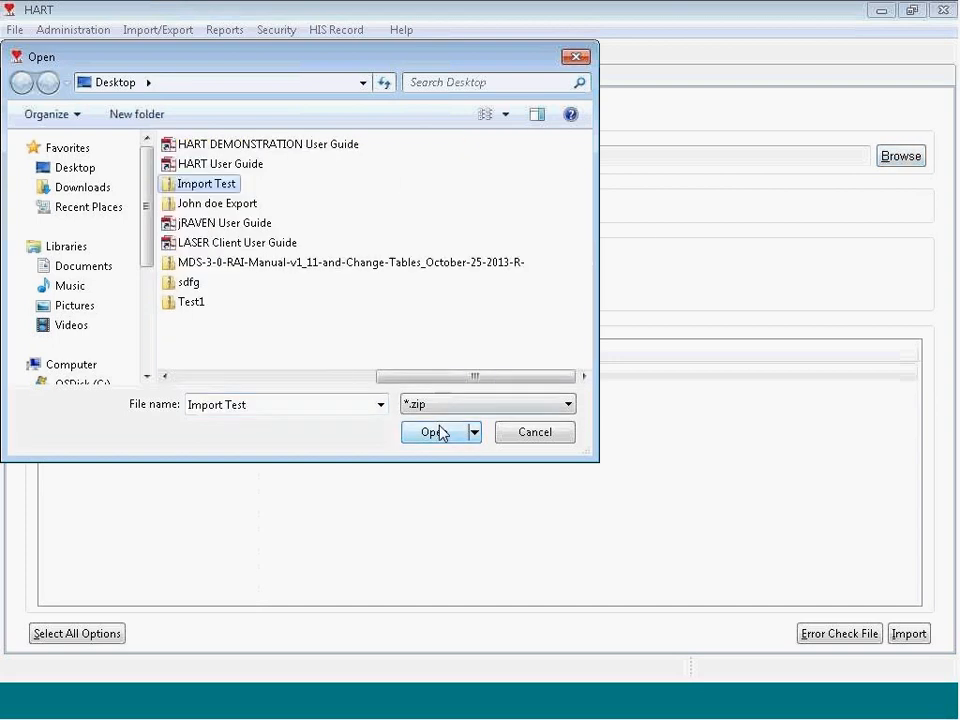
{"action": "left_click", "coordinate": [440, 431]}
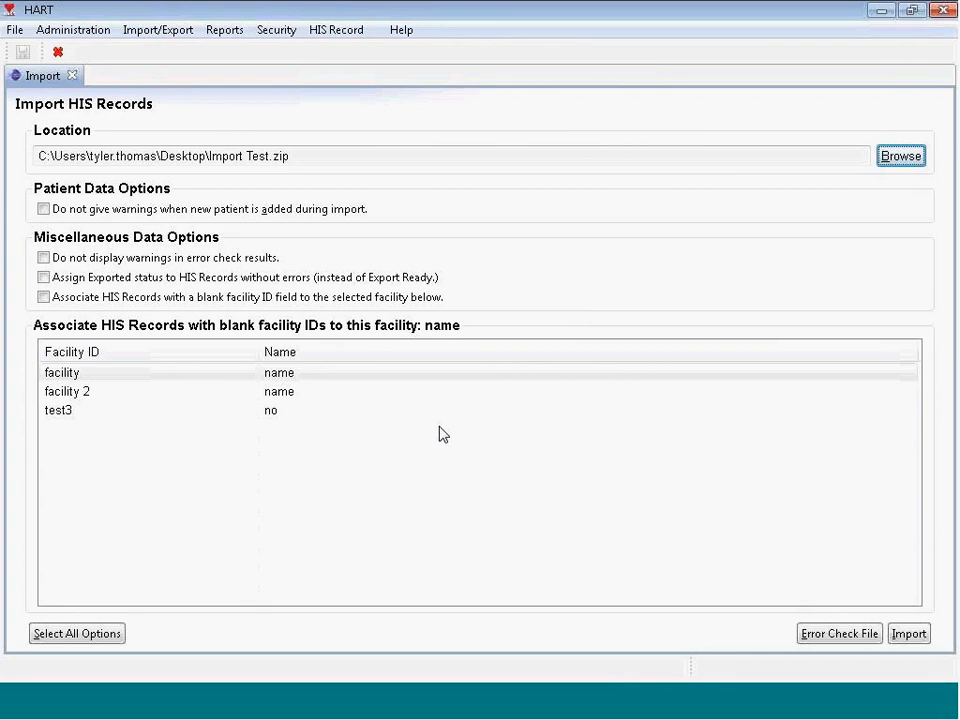
Step: Enable suppressing new-patient and error-check warnings, Exported status for clean records, and blank-facility linking
{"action": "left_click", "coordinate": [44, 210]}
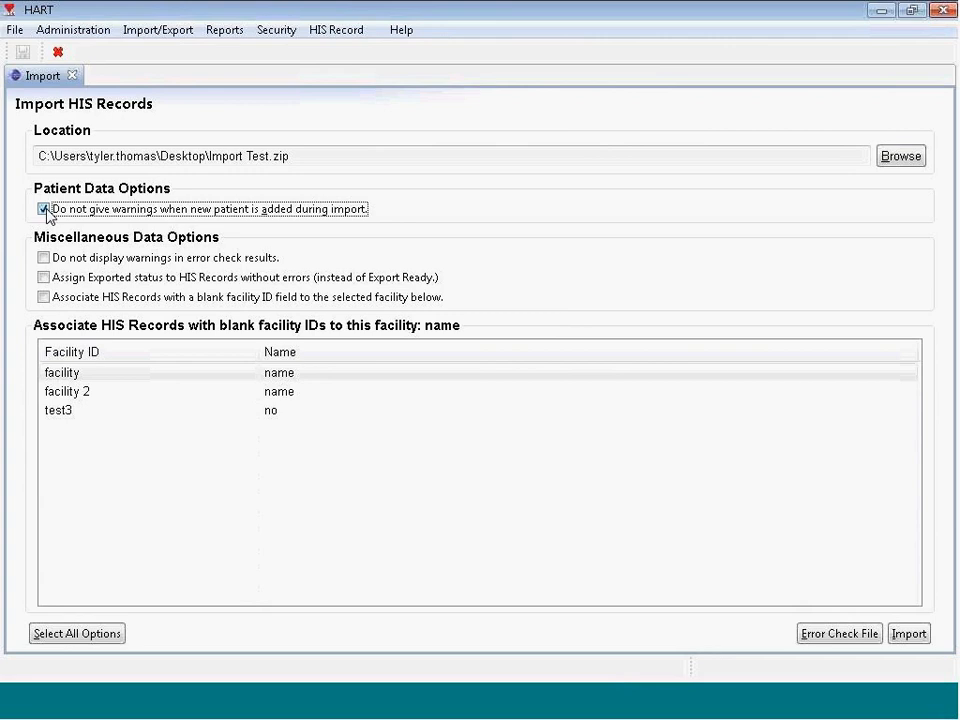
{"action": "left_click", "coordinate": [44, 258]}
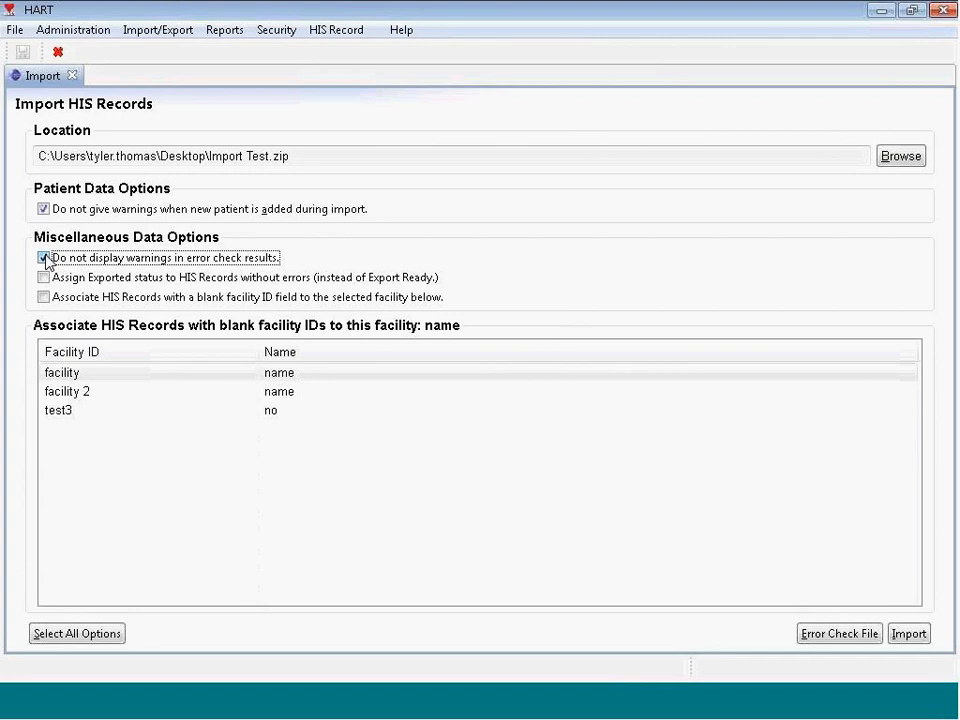
{"action": "left_click", "coordinate": [44, 278]}
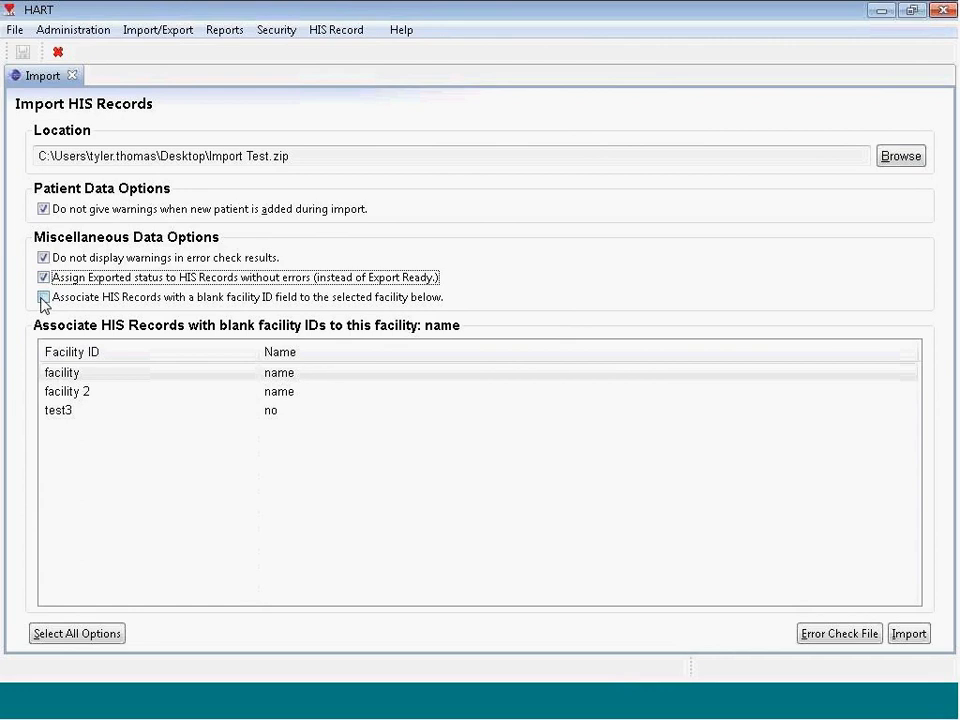
{"action": "left_click", "coordinate": [43, 297]}
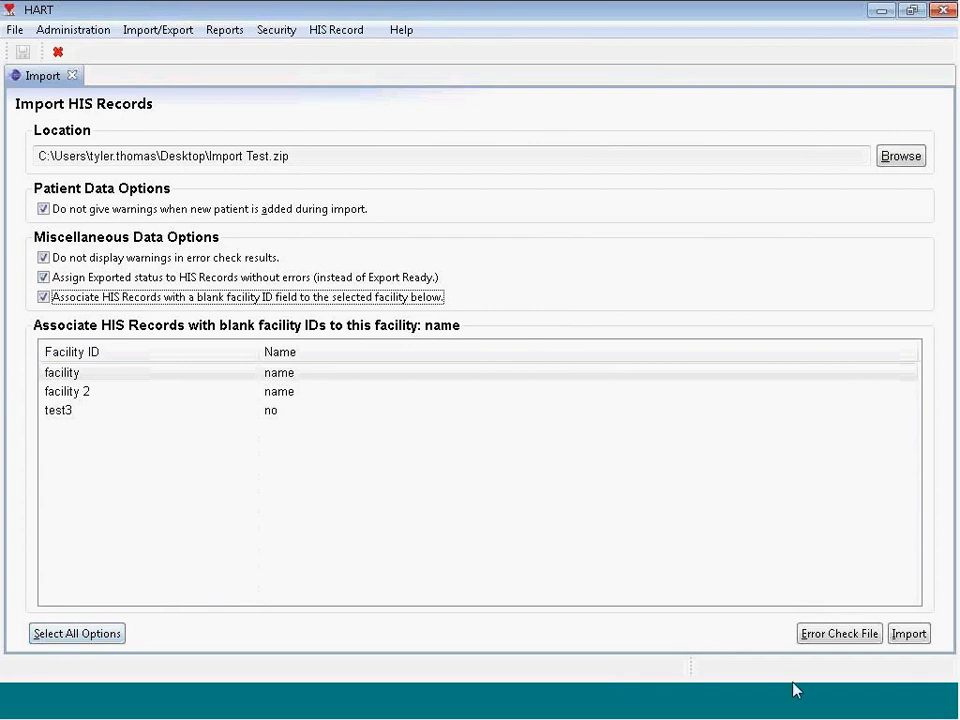
Step: Error-check the import file, dismiss the status report, and run the import, which fails validation
{"action": "left_click", "coordinate": [840, 638]}
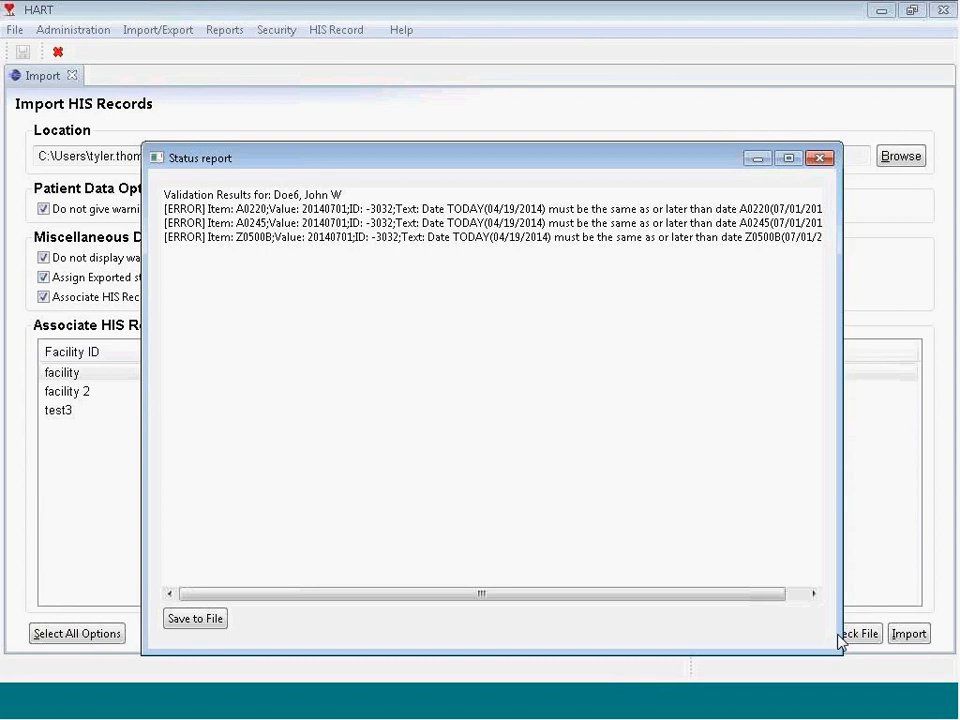
{"action": "left_click", "coordinate": [819, 158]}
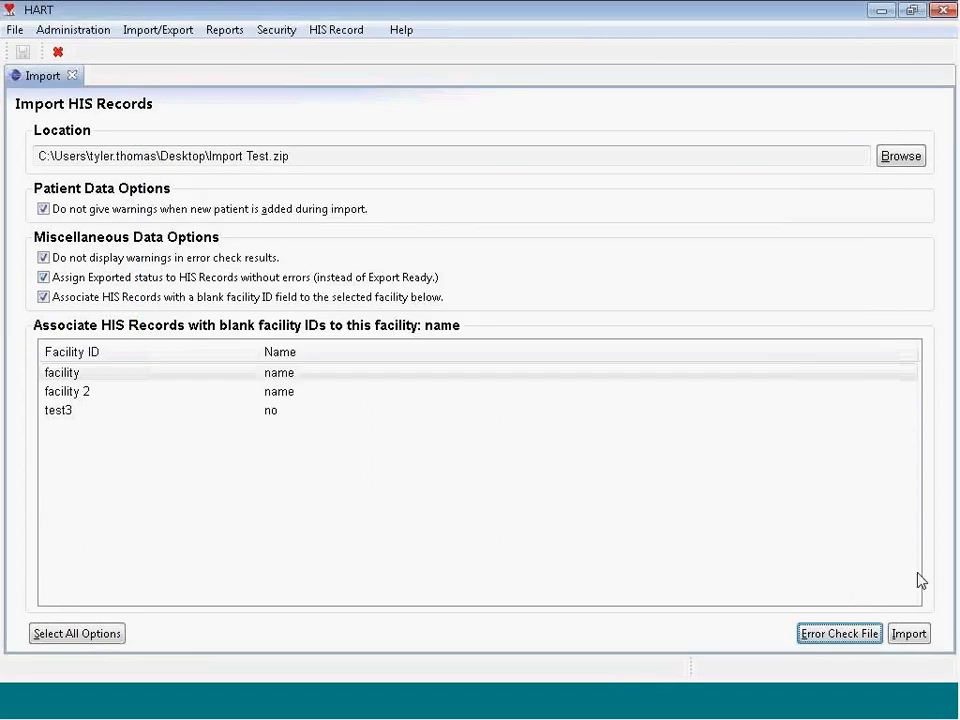
{"action": "left_click", "coordinate": [922, 641]}
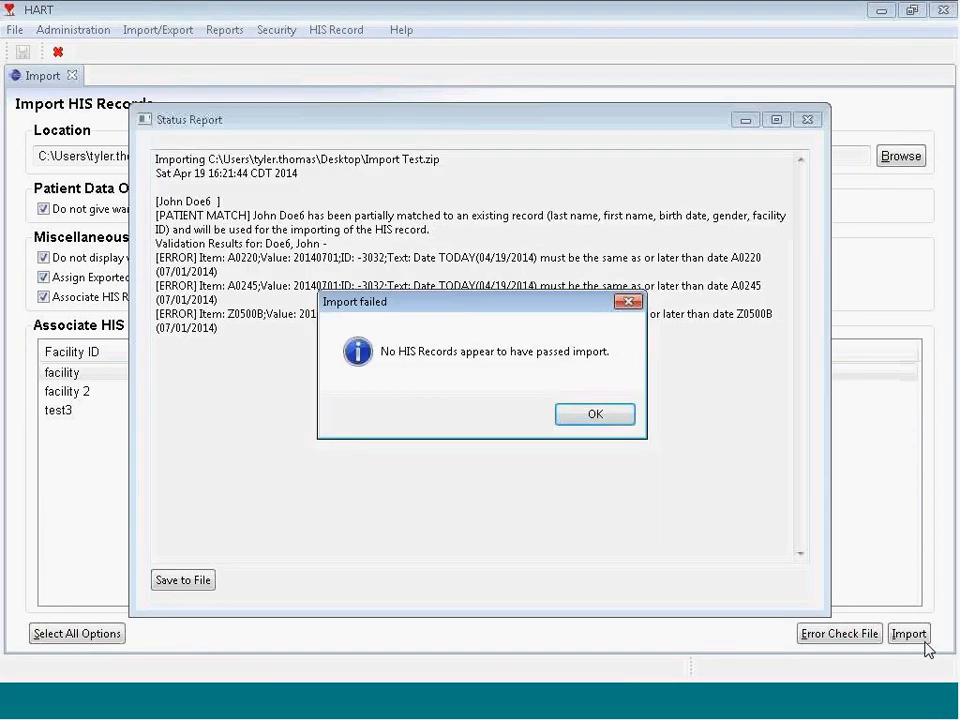